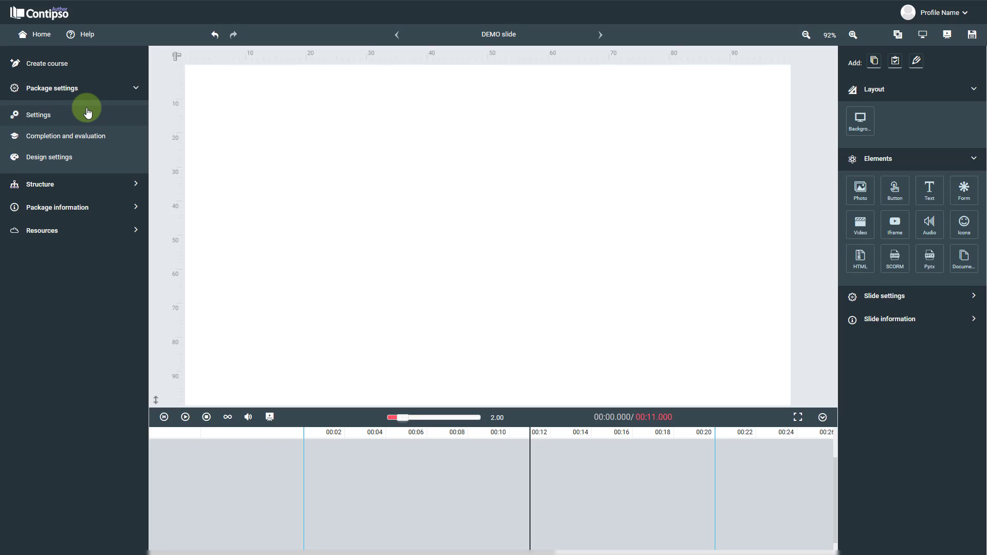
Add a fourth user color to the primary color scheme in the package's design settings and set it to purple #6443ae.
left_click(87, 159)
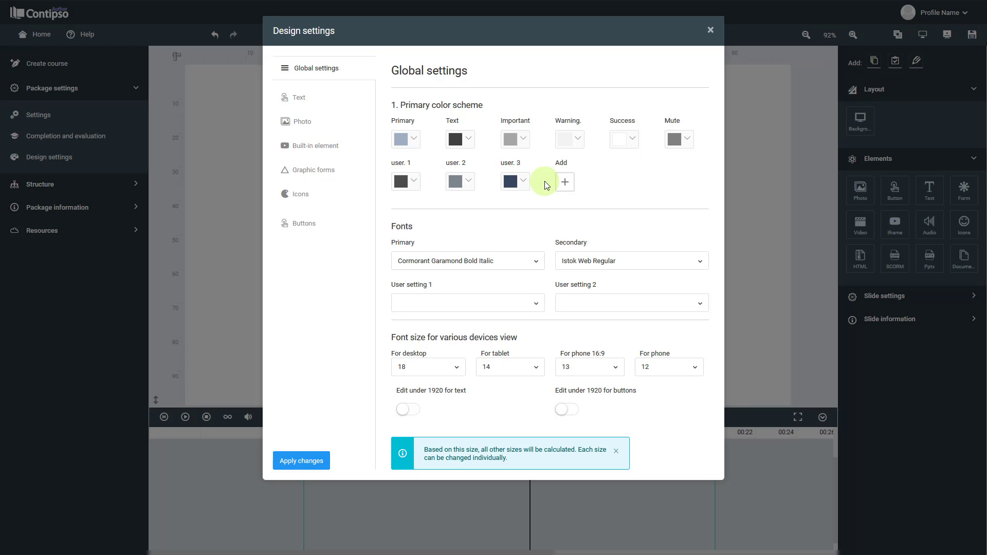
left_click(564, 182)
left_click(577, 182)
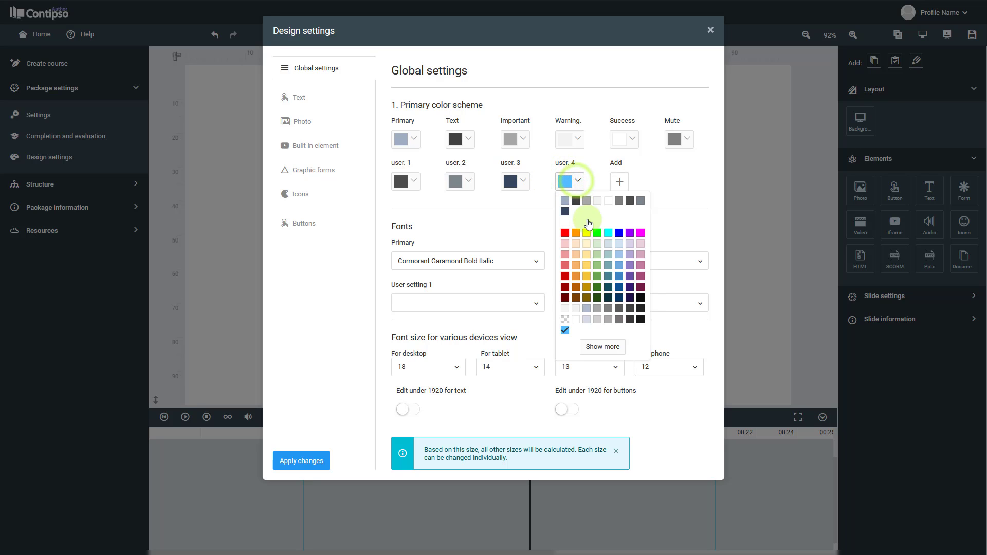
left_click(609, 297)
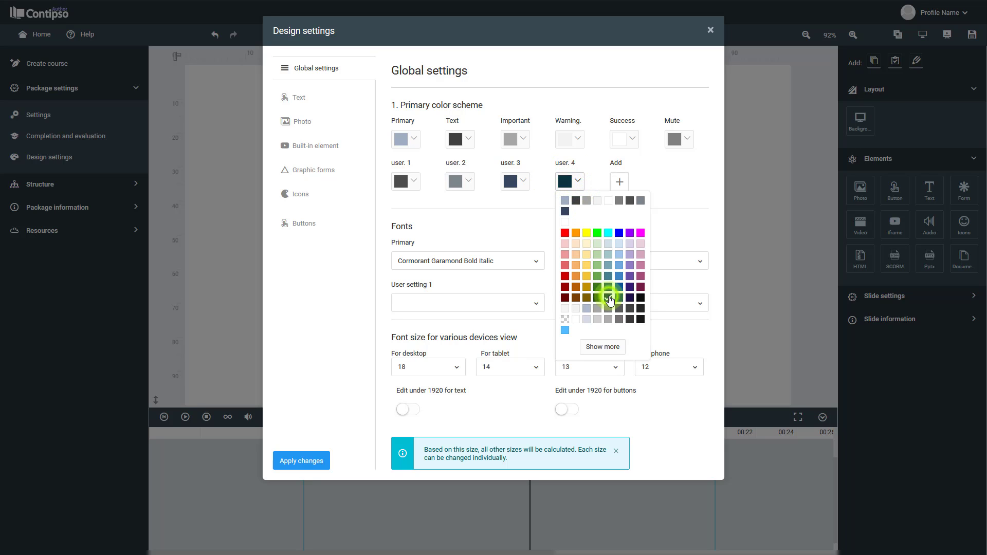
left_click(629, 245)
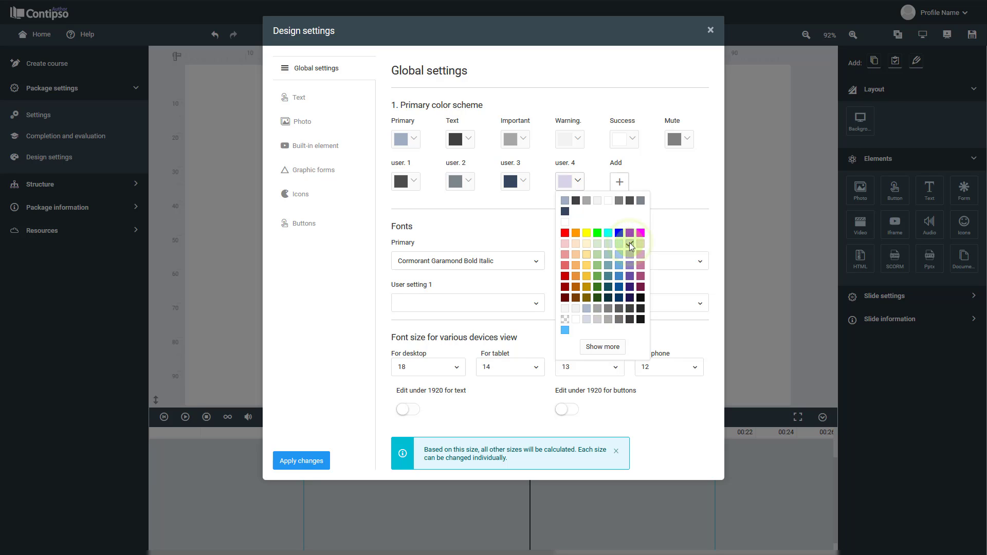
left_click(598, 348)
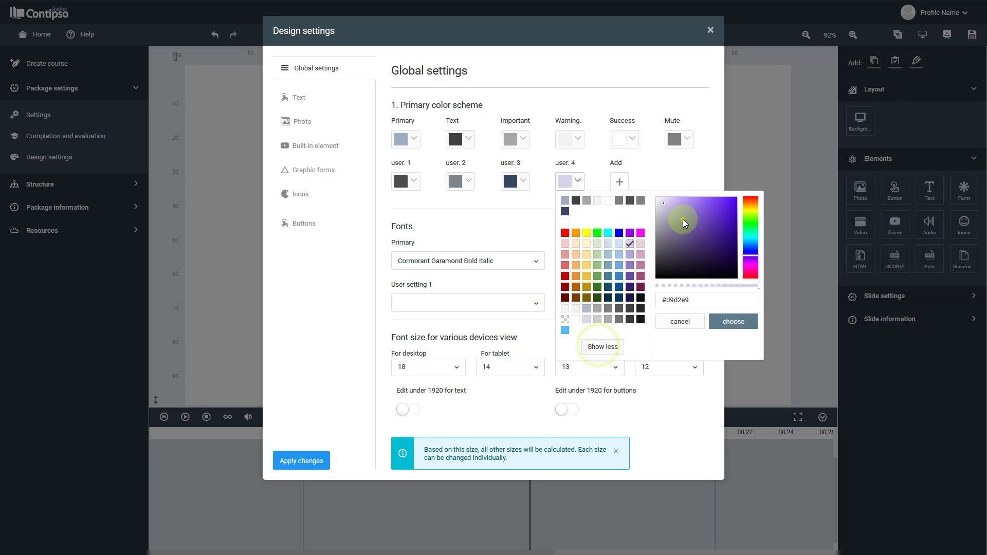
left_click_drag(682, 219, 706, 222)
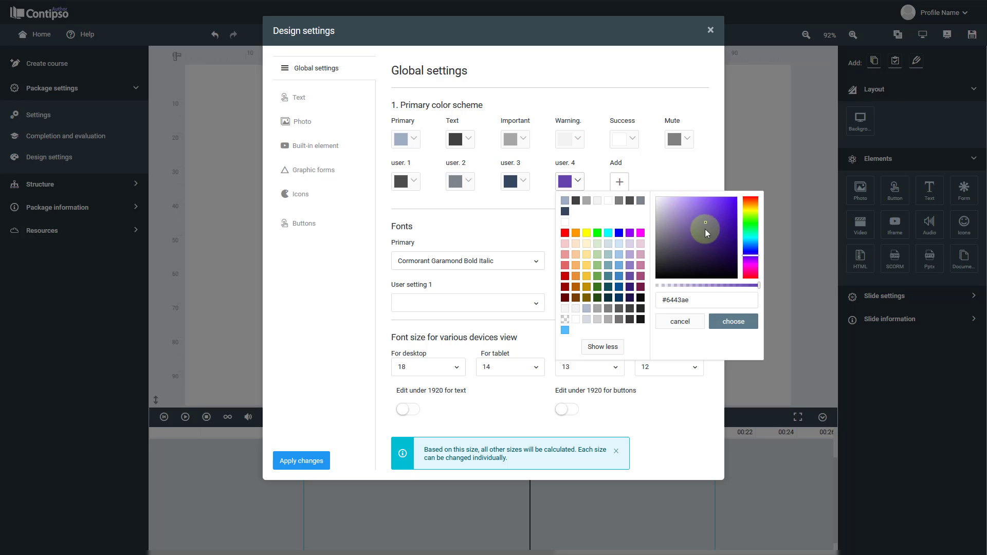
left_click_drag(694, 299, 669, 303)
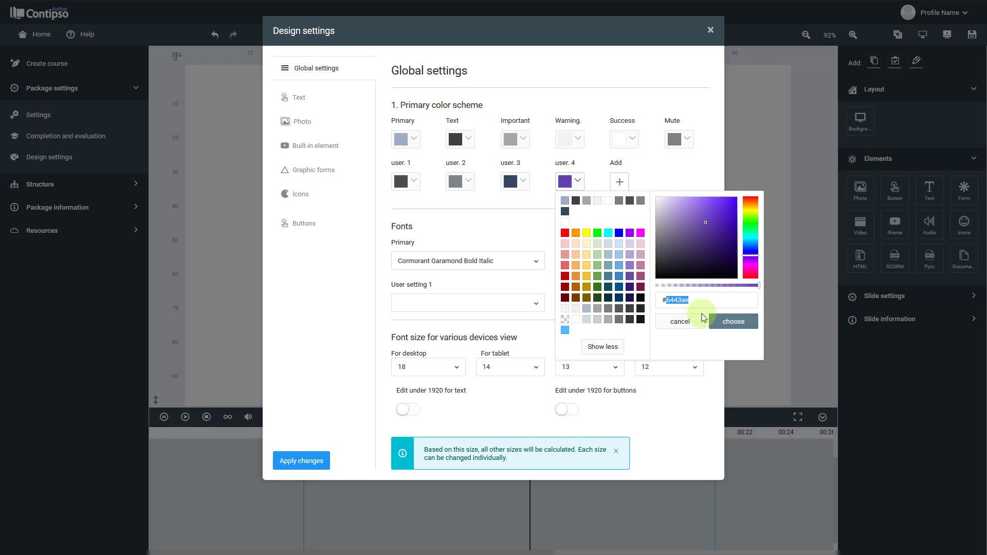
left_click(725, 321)
left_click(656, 184)
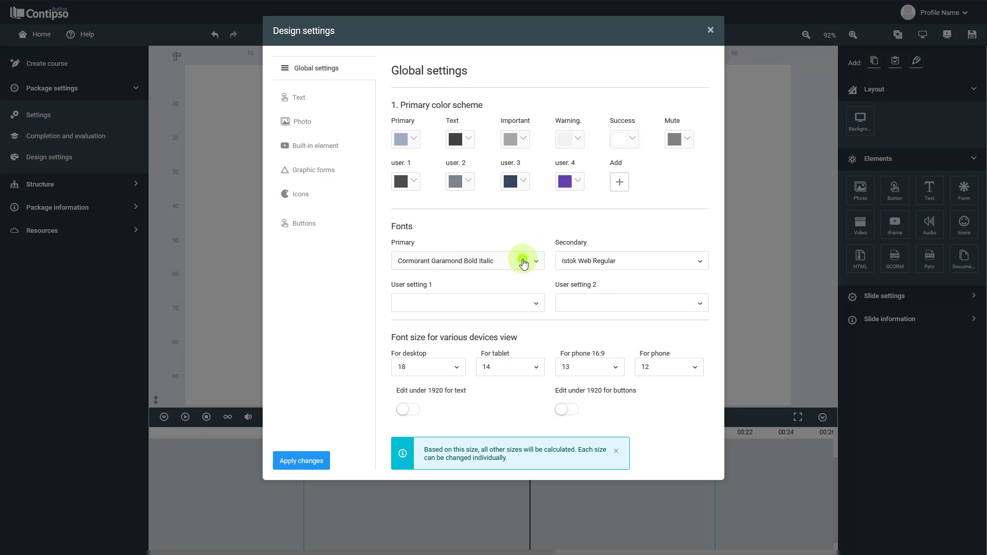
Examine the fonts available for the Primary, Secondary and User setting 1 fonts in the global settings.
left_click(522, 259)
scroll(496, 353, "up", 5)
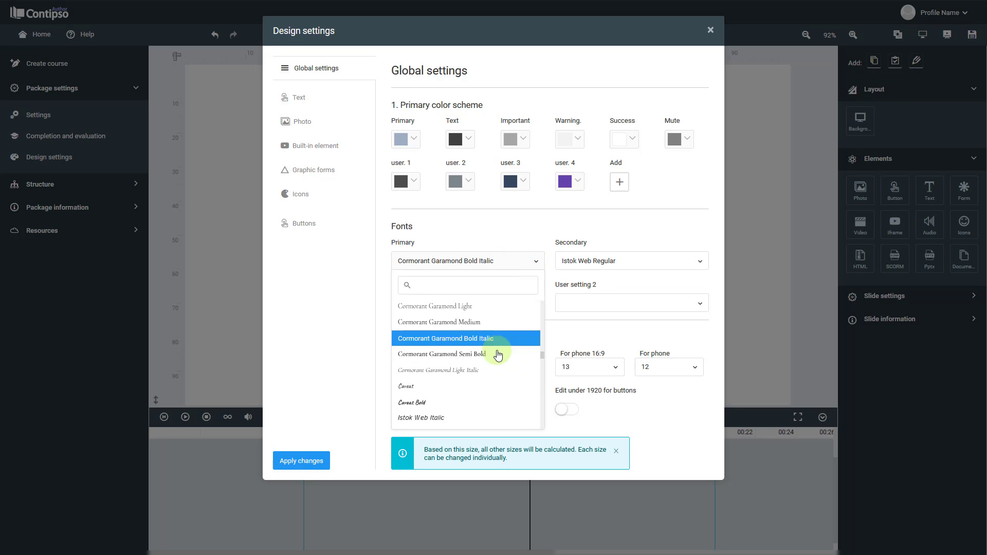
left_click(545, 240)
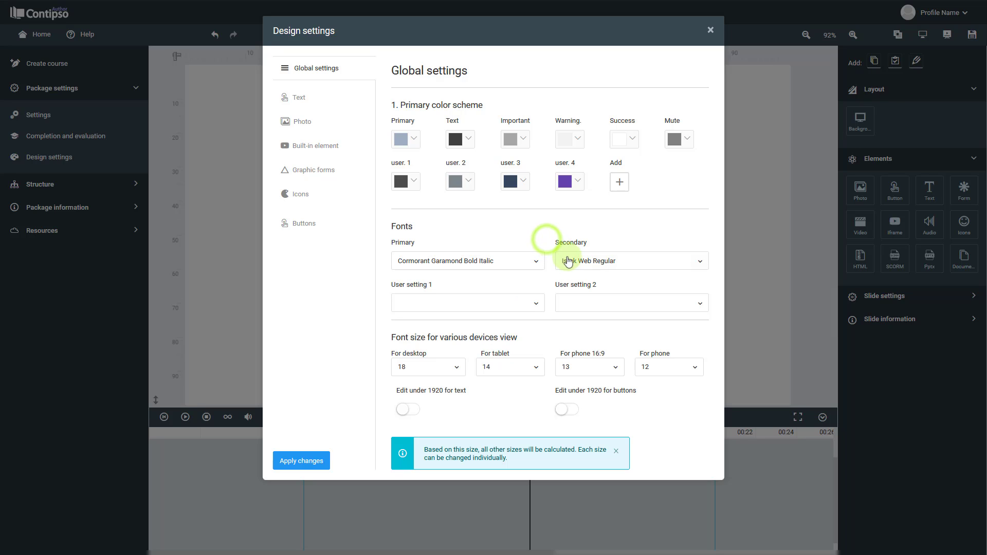
left_click(567, 255)
scroll(609, 354, "down", 2)
scroll(568, 346, "up", 4)
left_click(540, 220)
left_click(509, 298)
scroll(473, 386, "down", 2)
scroll(473, 386, "up", 2)
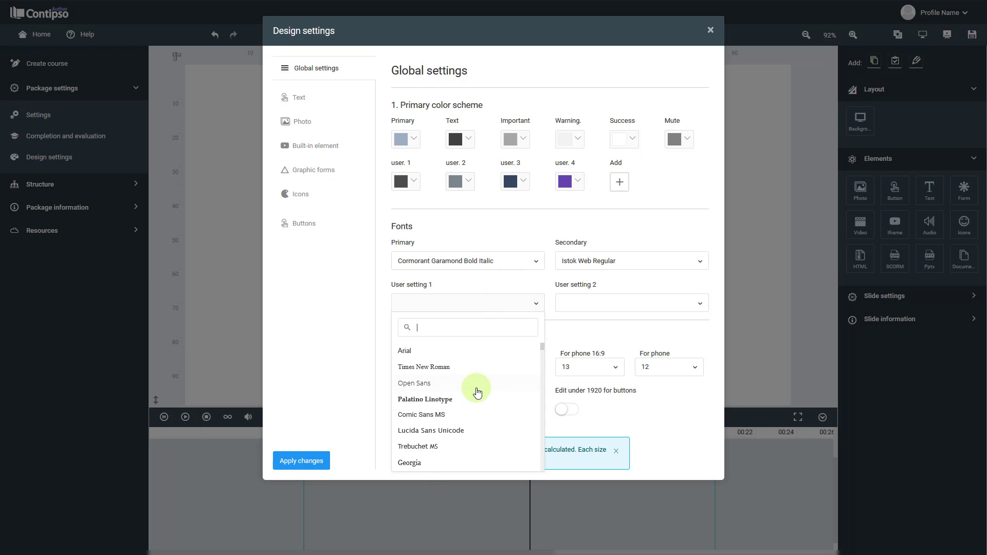
left_click(501, 284)
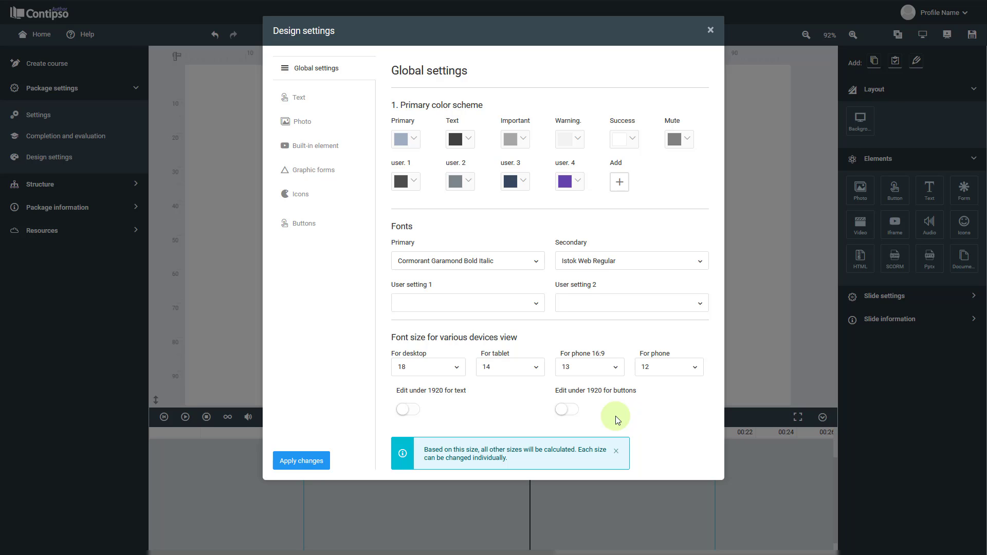
Enable the Edit under 1920 option for text in the global settings.
left_click(415, 410)
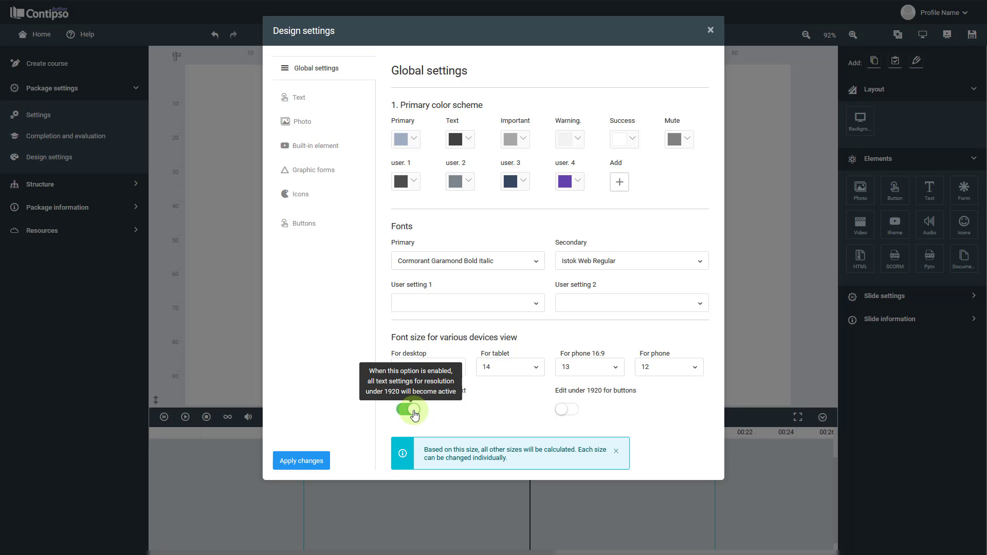
left_click(415, 412)
left_click(415, 412)
Center the Title text style horizontally and check its color and font options.
left_click(325, 107)
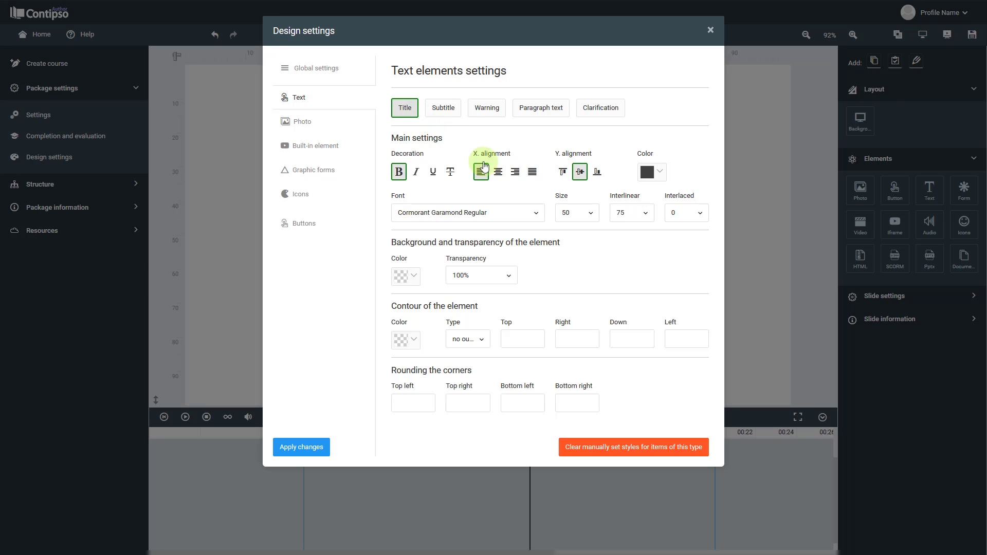
left_click(498, 173)
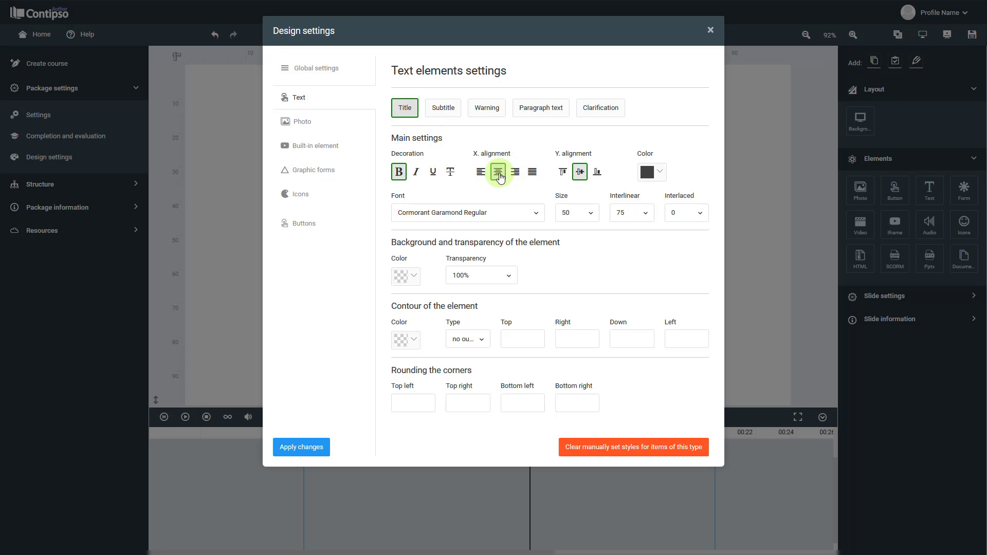
left_click(659, 172)
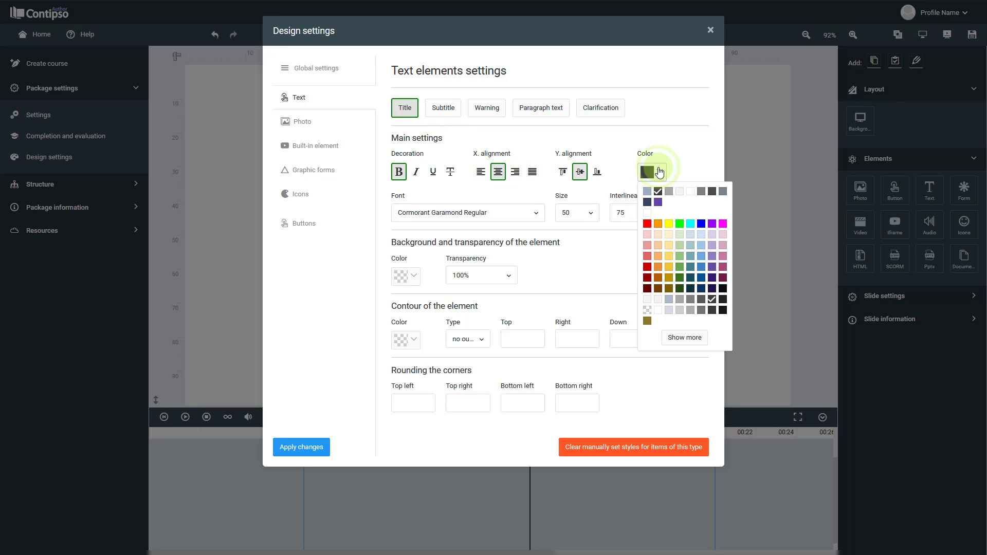
left_click(447, 190)
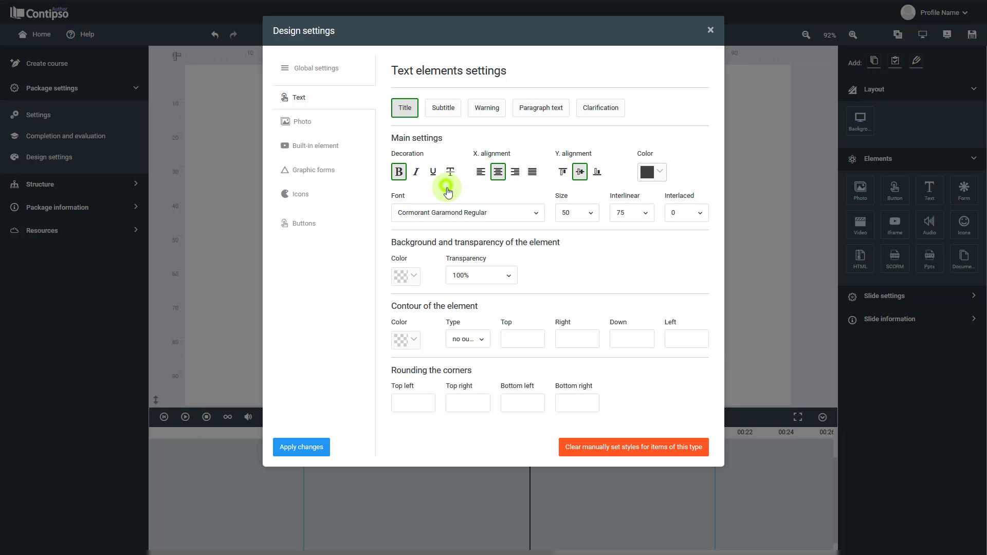
left_click(445, 211)
left_click(452, 211)
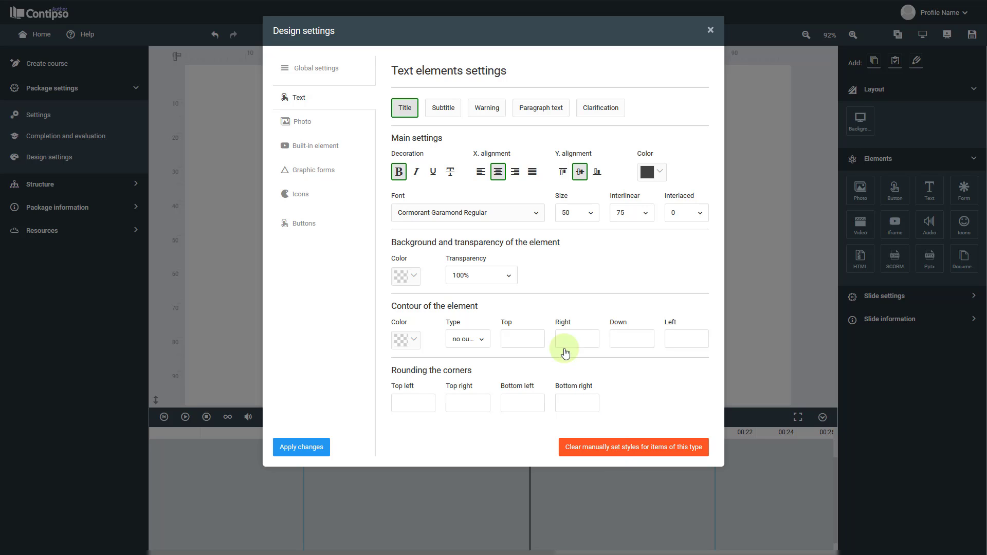
Examine the style settings for Subtitle, Warning, Paragraph text and Clarification, and those for photos and built-in elements.
left_click(448, 109)
left_click(448, 109)
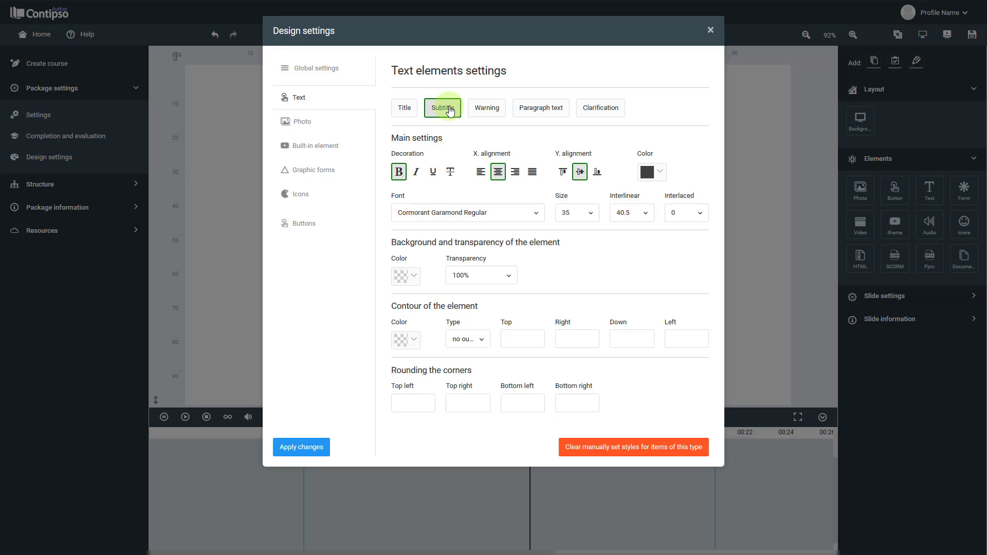
left_click(486, 108)
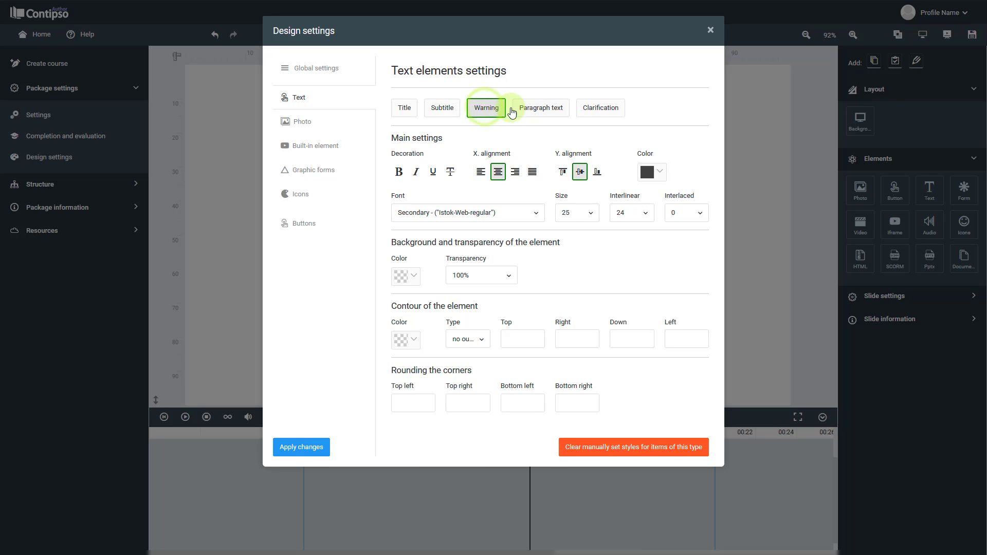
left_click(538, 111)
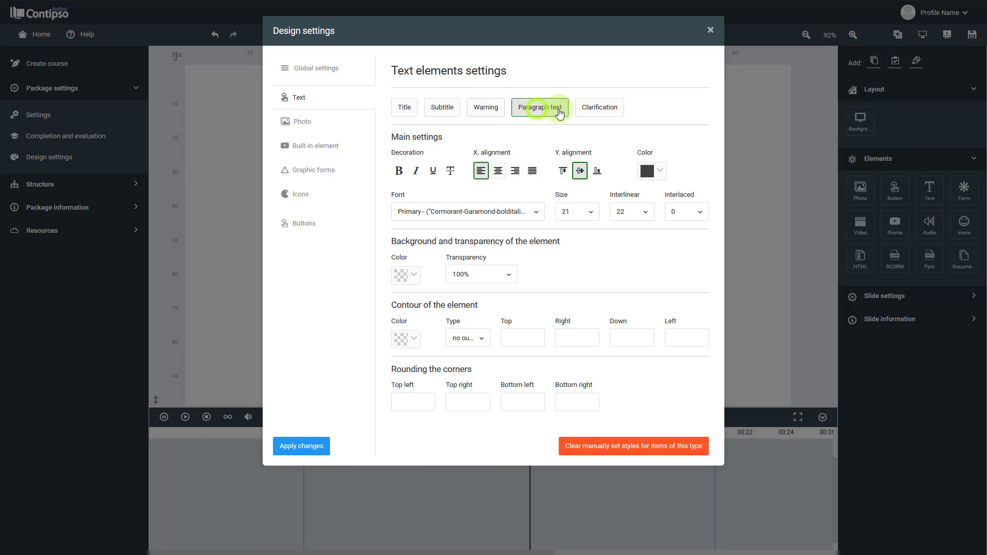
left_click(606, 114)
left_click(534, 174)
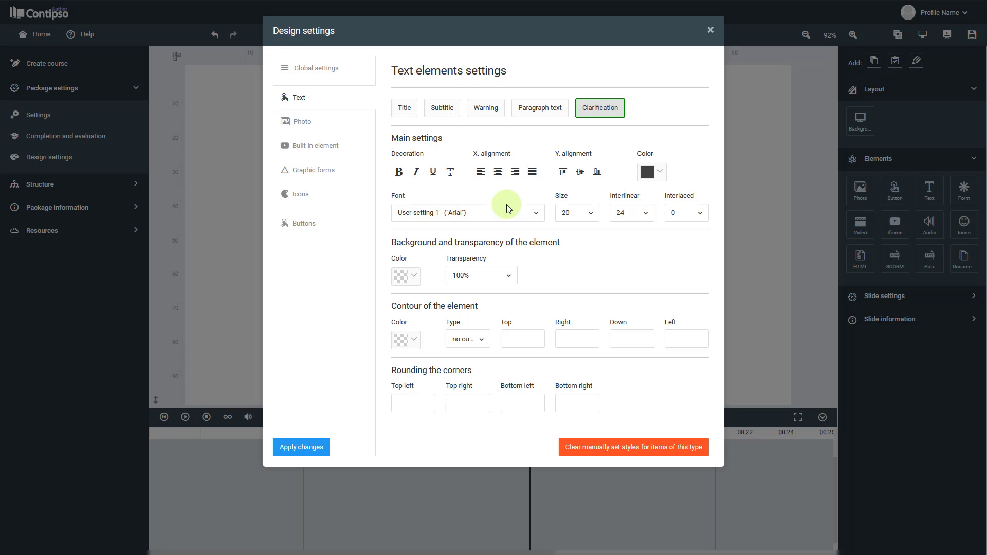
left_click(319, 133)
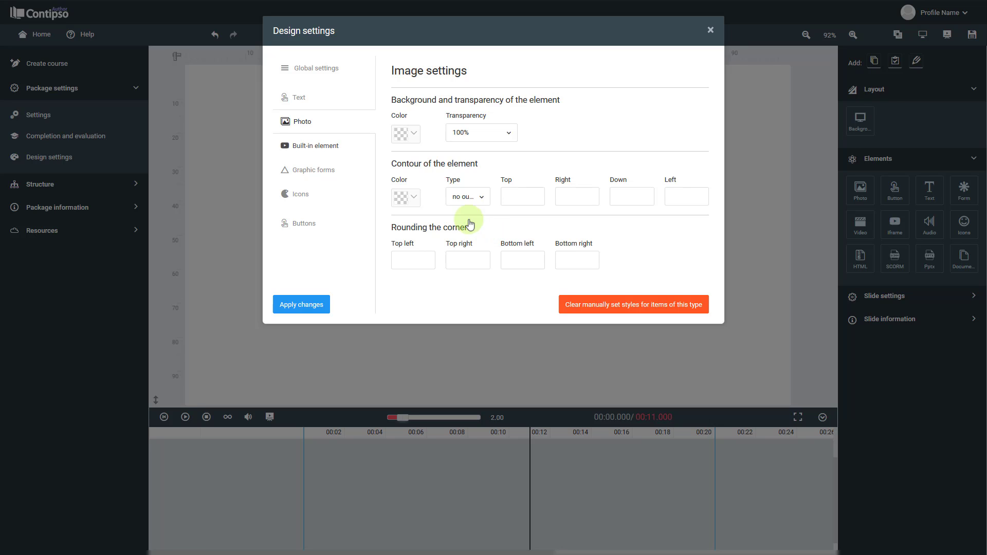
left_click(311, 145)
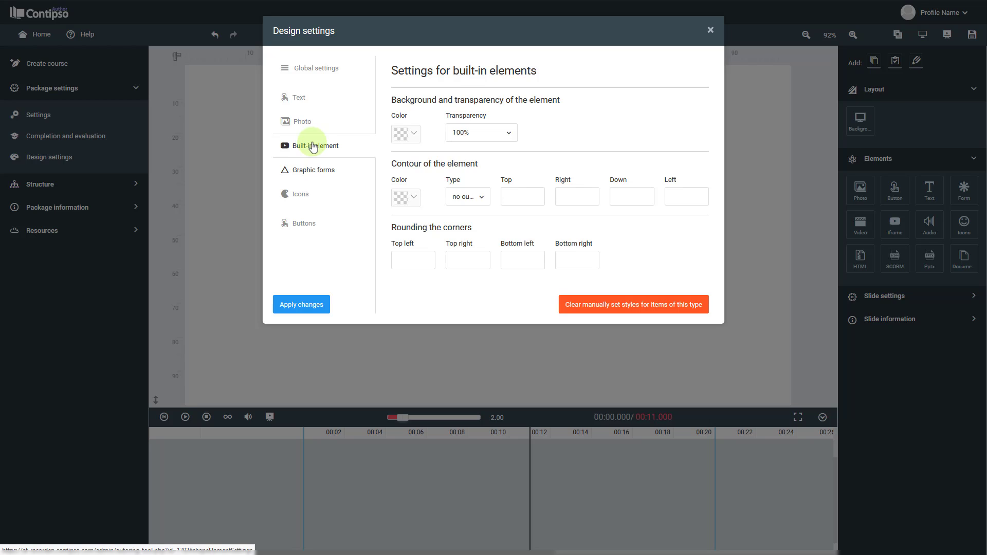
Set the transparency of graphic forms to 50% and return it to 100%.
left_click(342, 169)
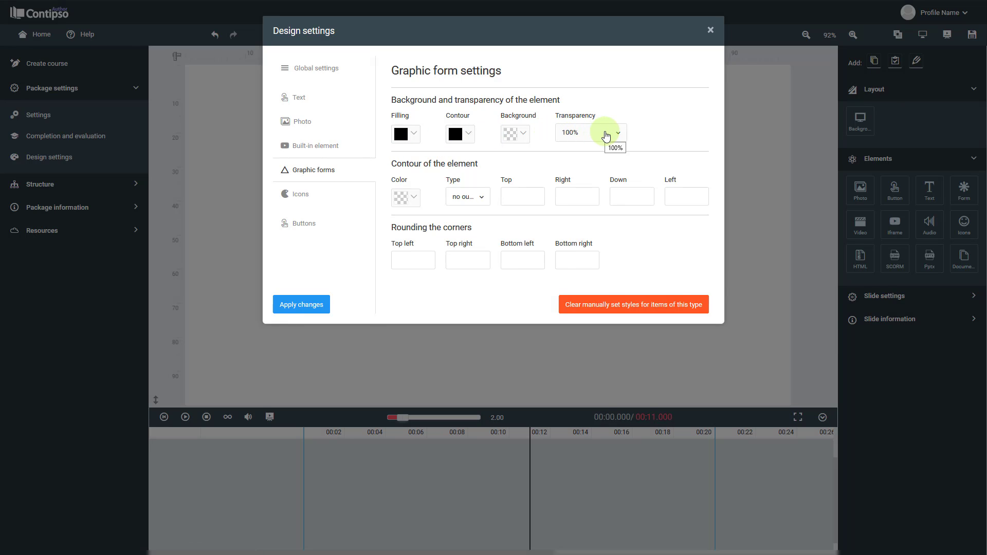
left_click(604, 130)
left_click(597, 209)
left_click(598, 132)
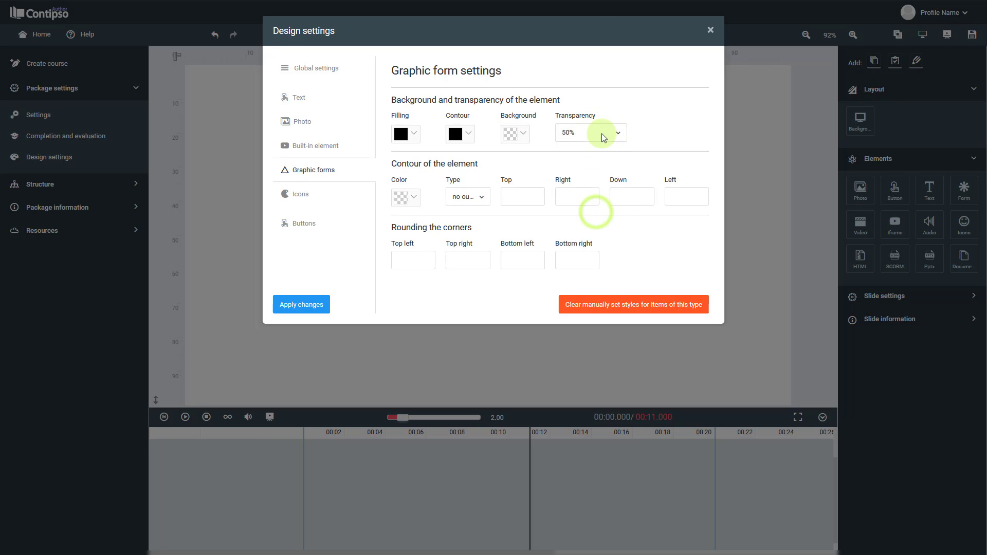
scroll(586, 295, "down", 2)
left_click(586, 288)
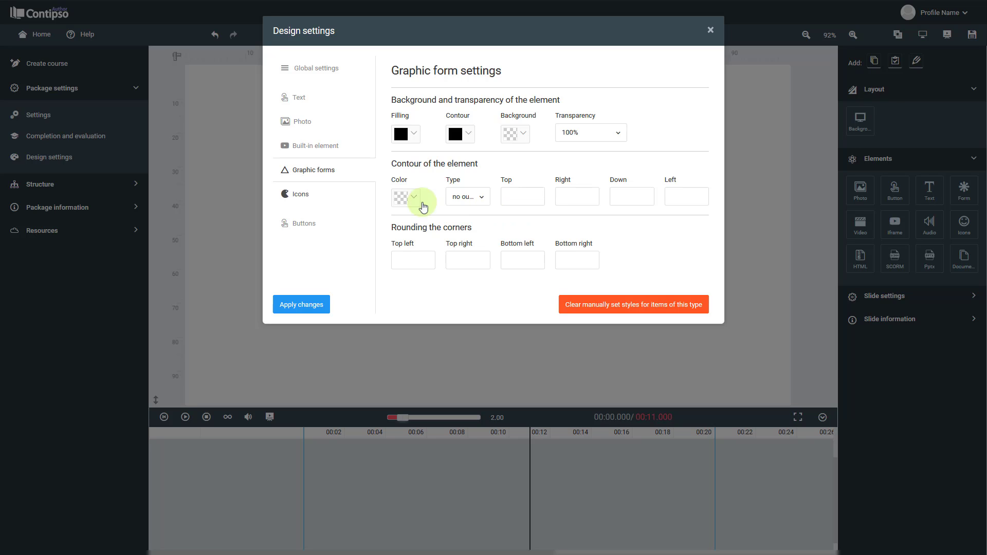
Review the icon and button settings, then apply all changes across the design settings tabs and close the dialog.
left_click(291, 194)
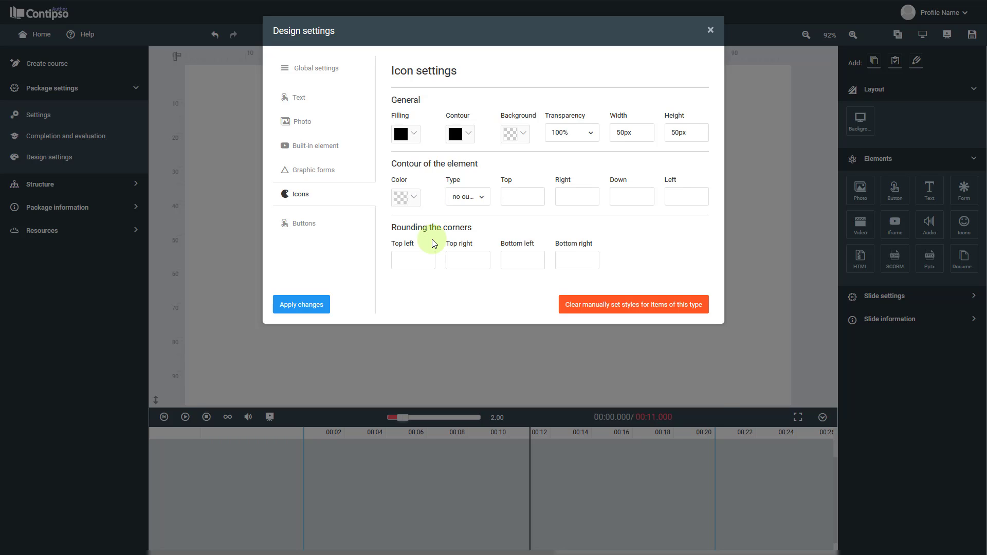
left_click(317, 223)
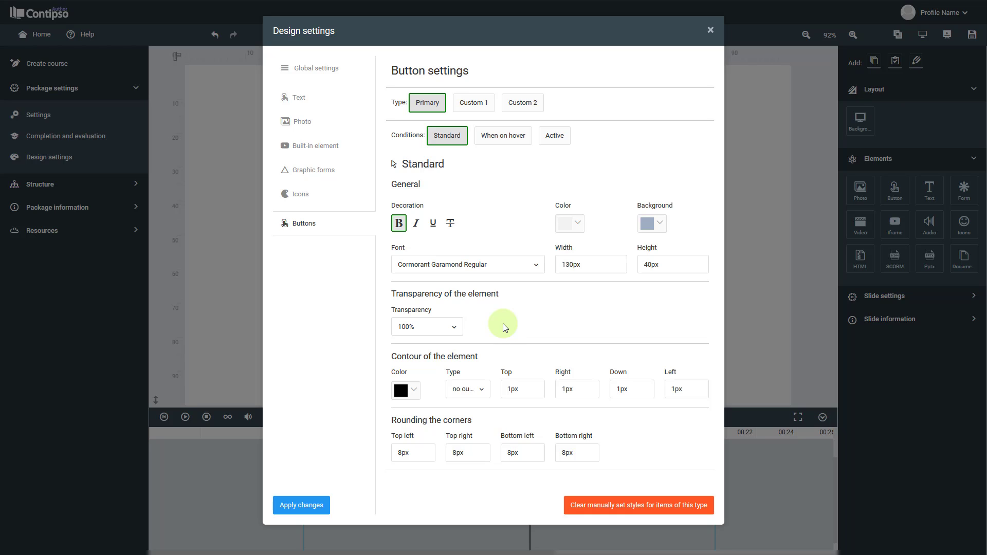
left_click(308, 504)
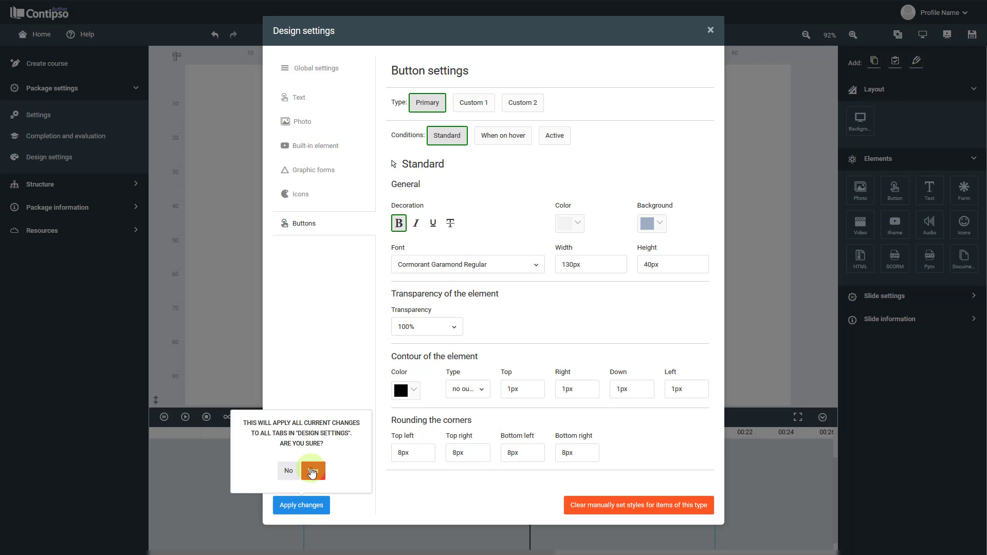
left_click(312, 471)
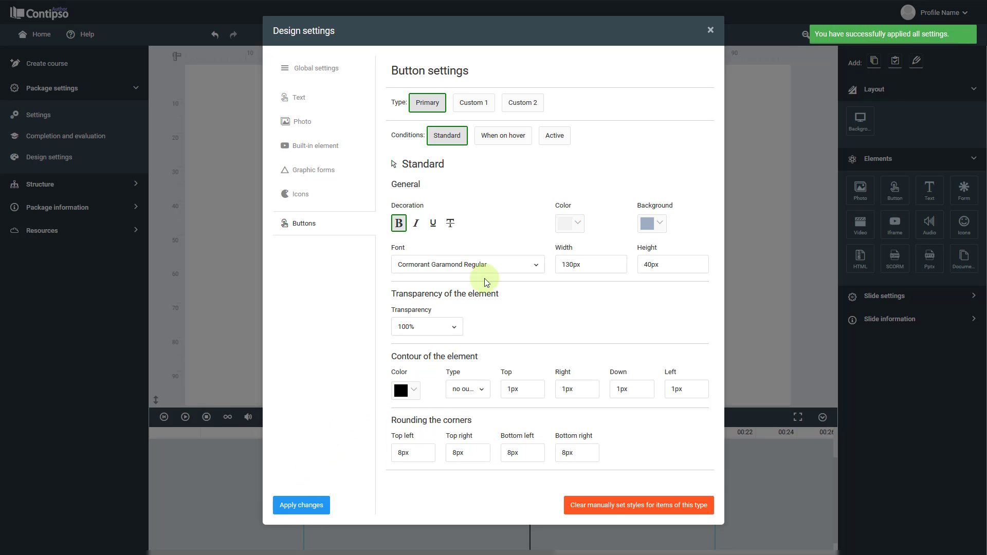
left_click(710, 32)
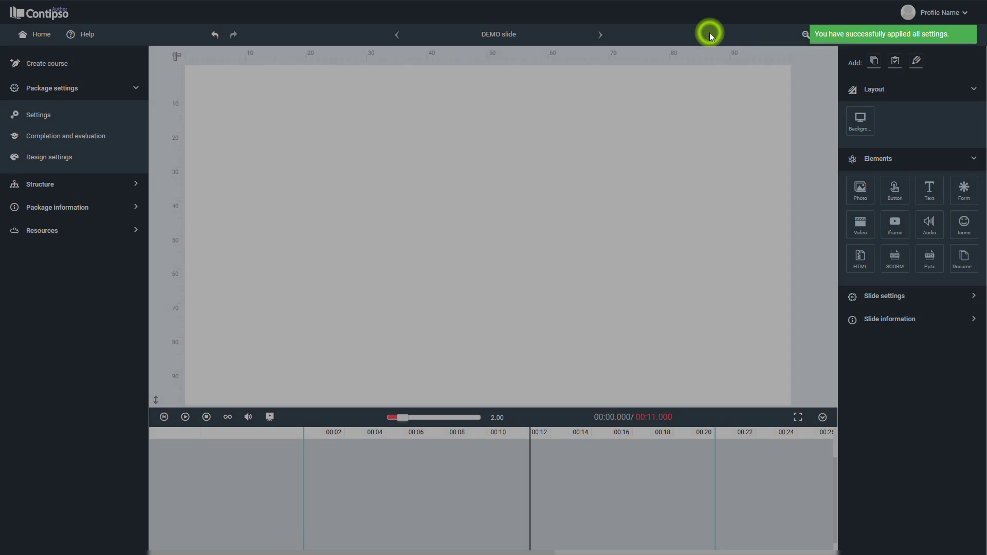